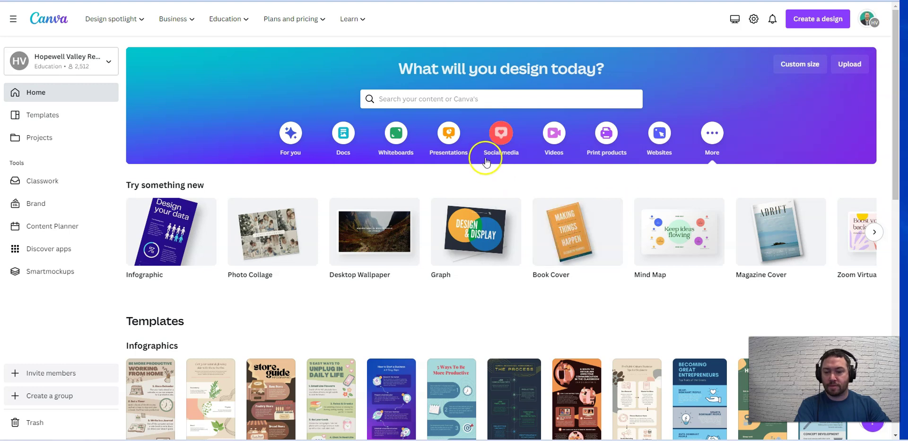
Create a blank Mind Map design.
mouse_move(658, 265)
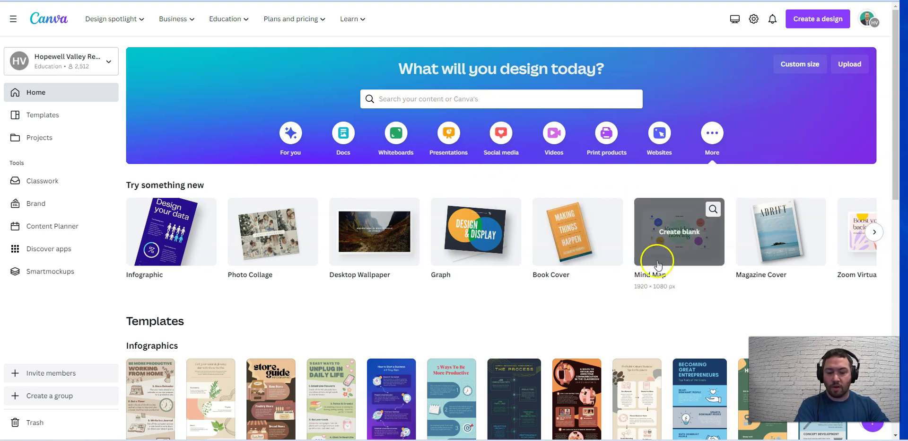
click(674, 235)
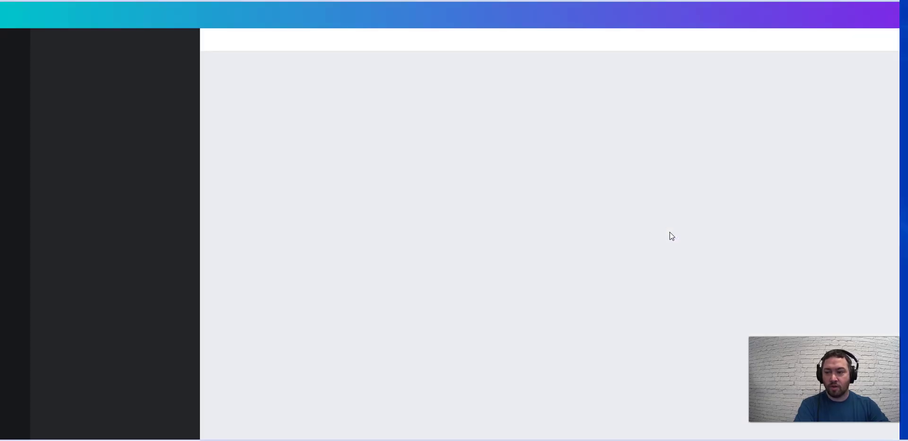
click(447, 225)
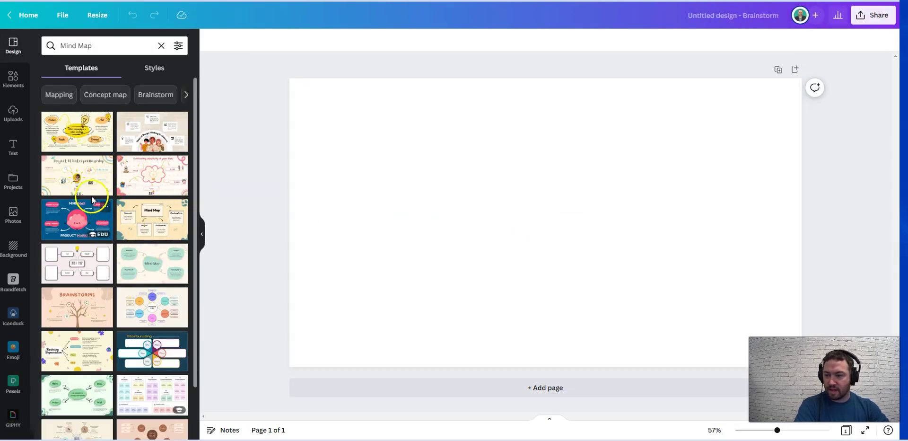
Browse the Styles and Templates lists and try dragging a mind map template onto the page.
click(153, 67)
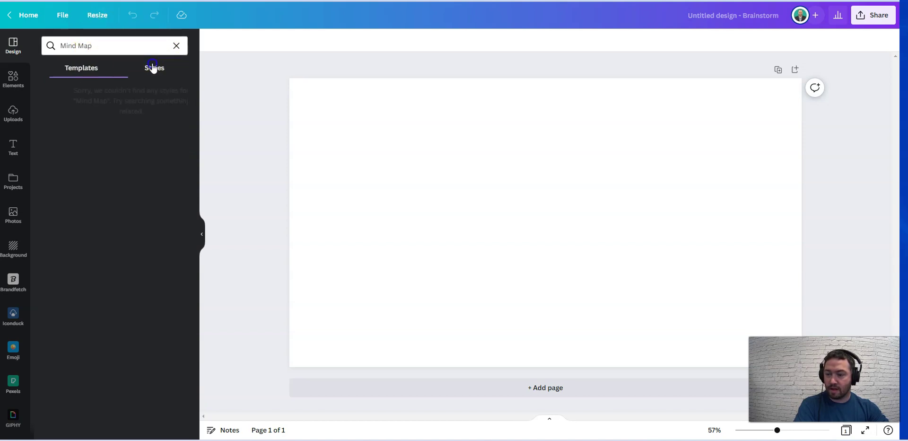
click(88, 67)
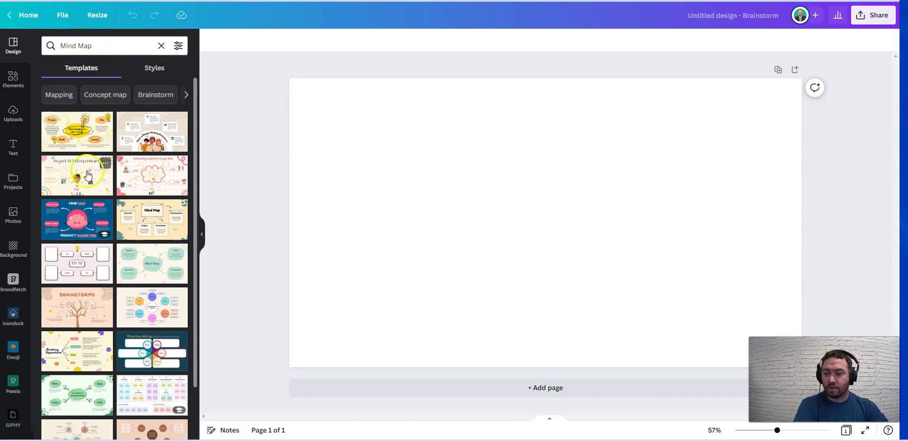
drag(101, 277, 122, 27)
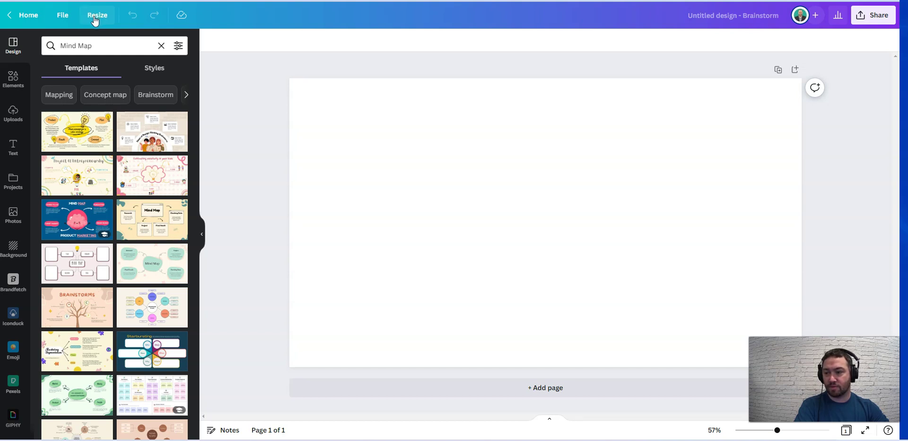
Resize the blank page to 11 in wide by 8.5 in high.
click(42, 262)
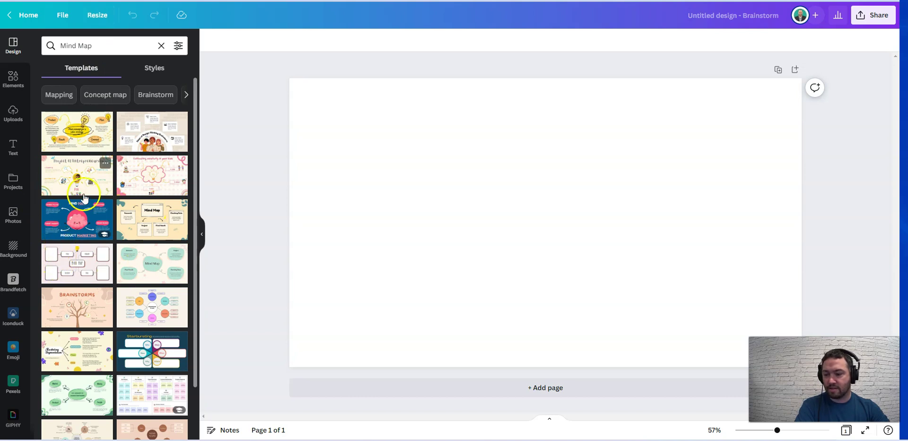
click(98, 16)
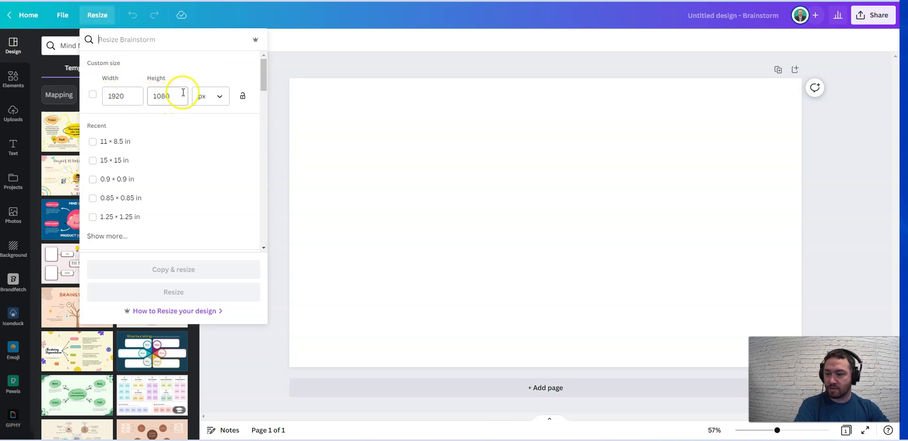
click(220, 97)
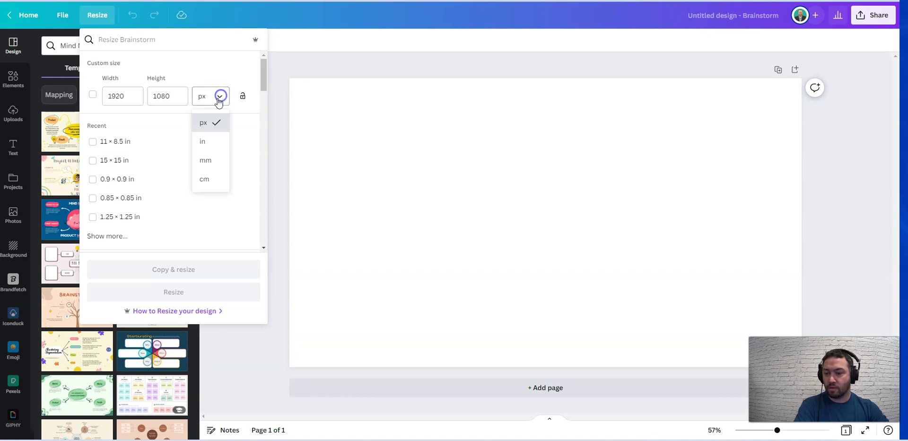
click(202, 141)
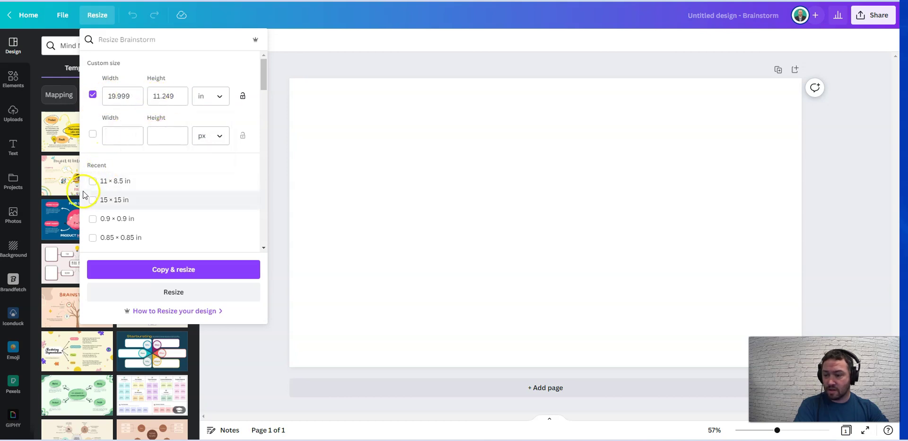
click(126, 99)
text(11)
key(Tab)
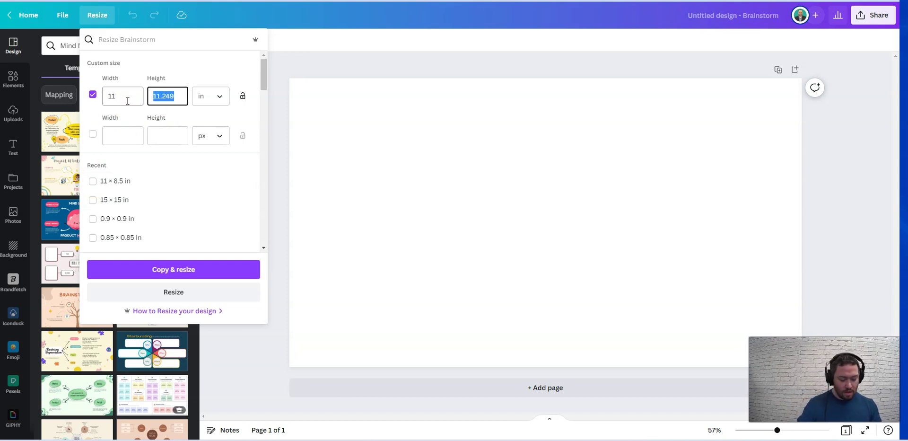
text(8)
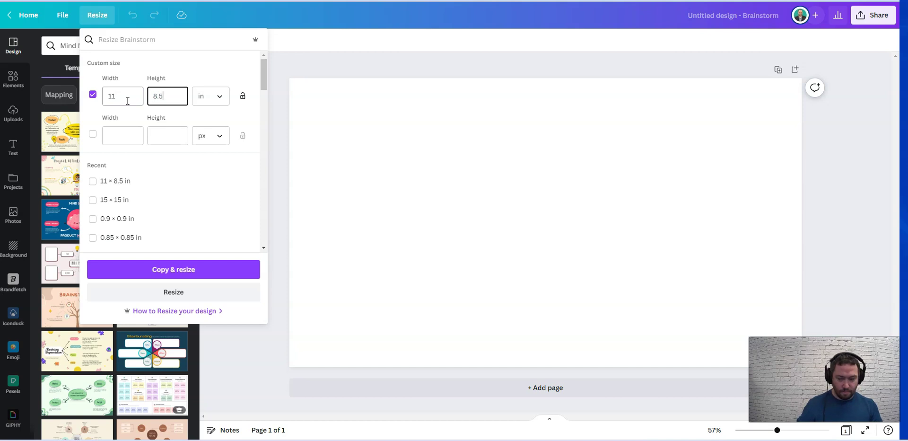
text(.5)
click(159, 291)
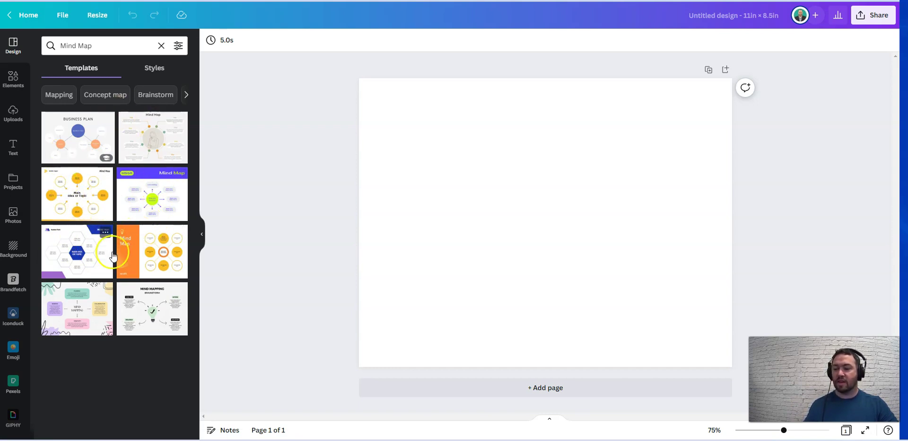
Apply the purple MSGR Mind Map template and select its New app features circle.
click(168, 261)
click(152, 201)
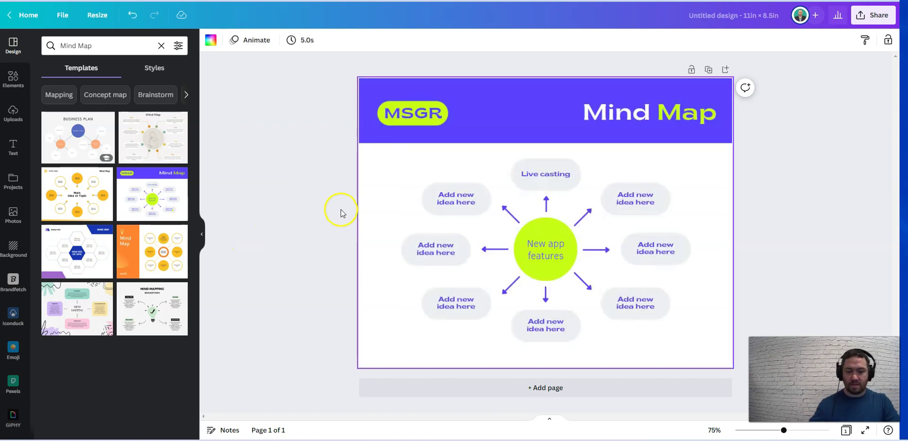
click(538, 252)
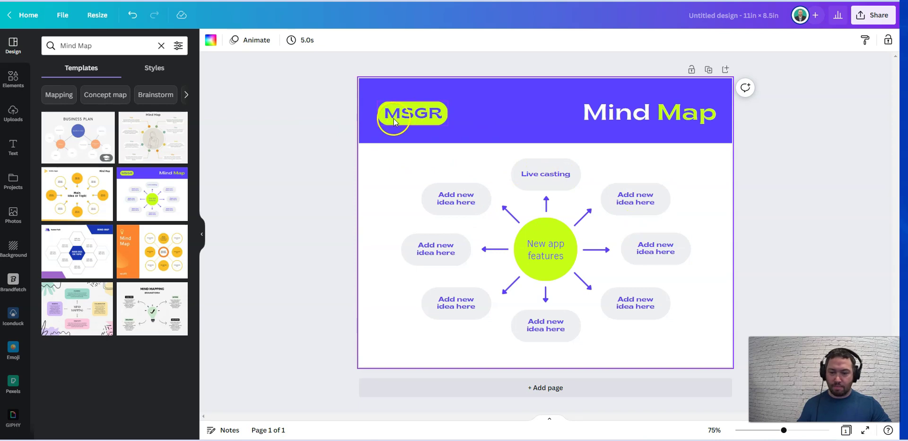
Make the header band dark blue and change its MSGR label to 1920's.
click(475, 101)
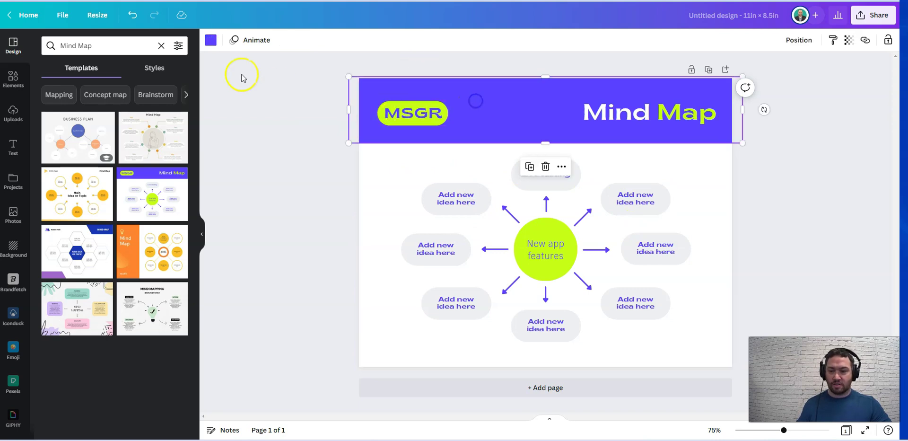
click(210, 40)
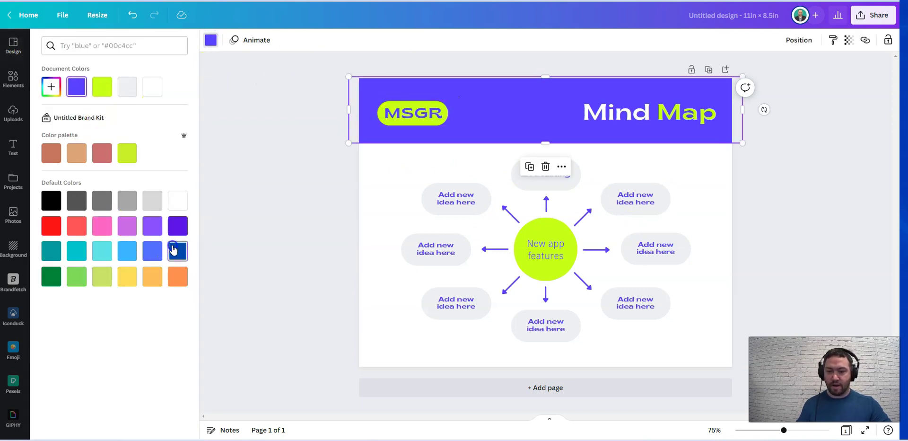
click(177, 251)
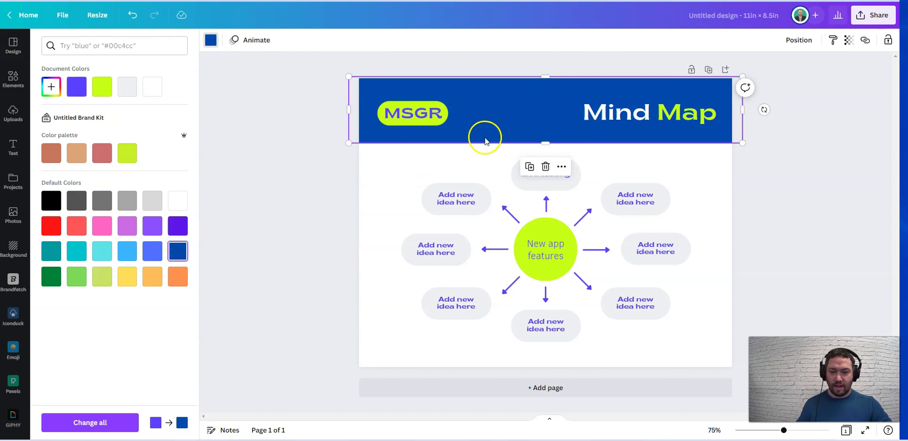
click(428, 115)
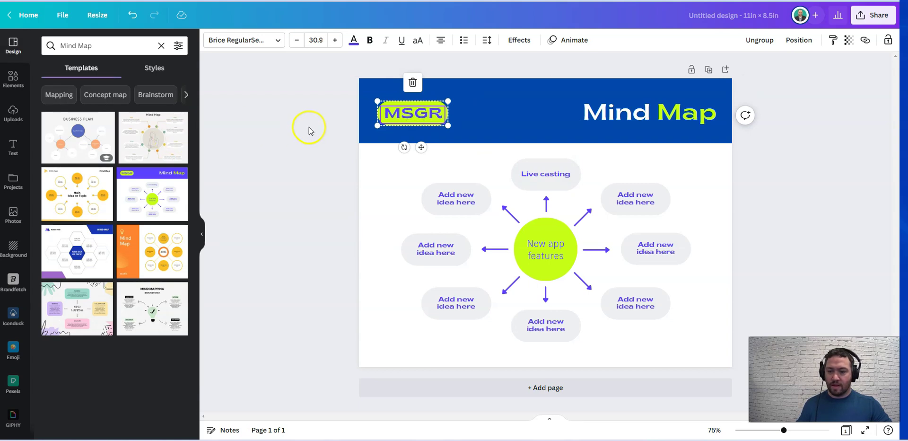
double_click(414, 113)
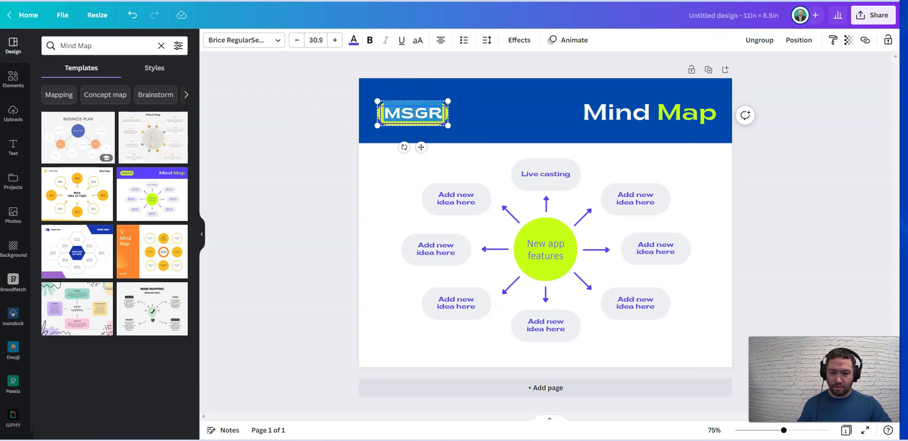
text(1920's)
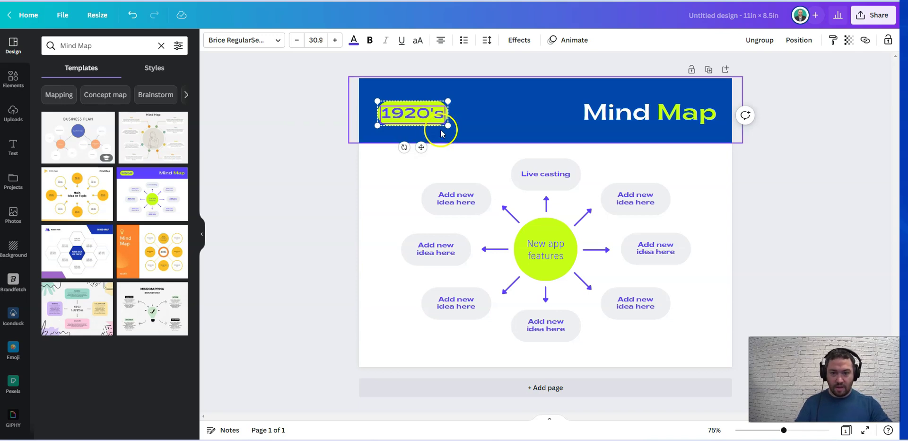
Replace the centre text with 'Themes of the 1920's' and turn off bold.
click(545, 245)
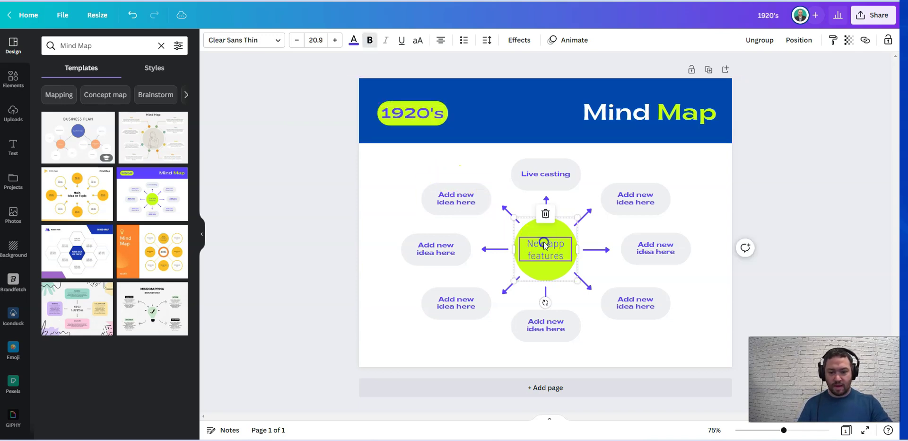
double_click(545, 250)
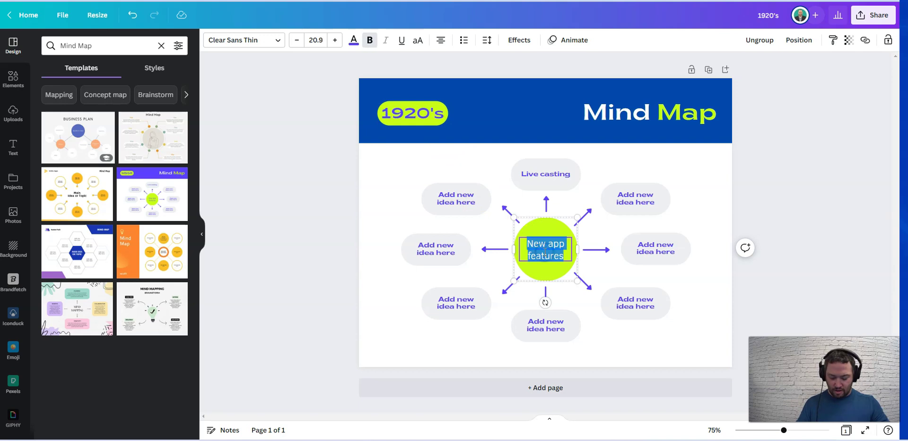
text(Themes of)
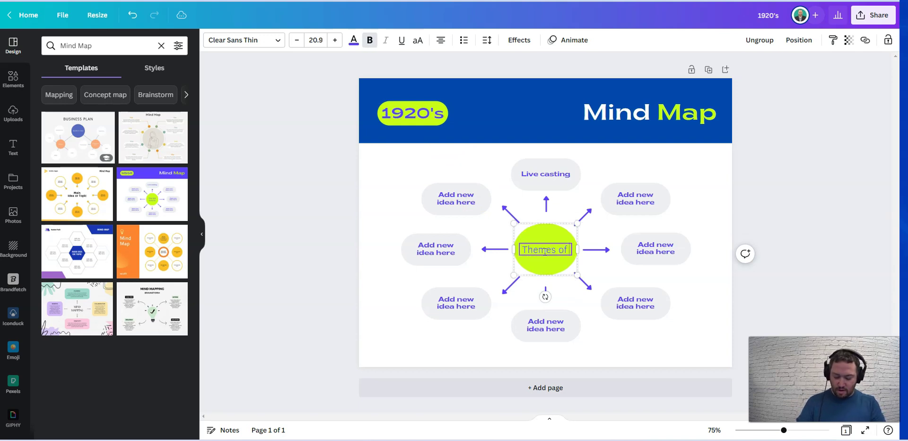
text( the 1920's)
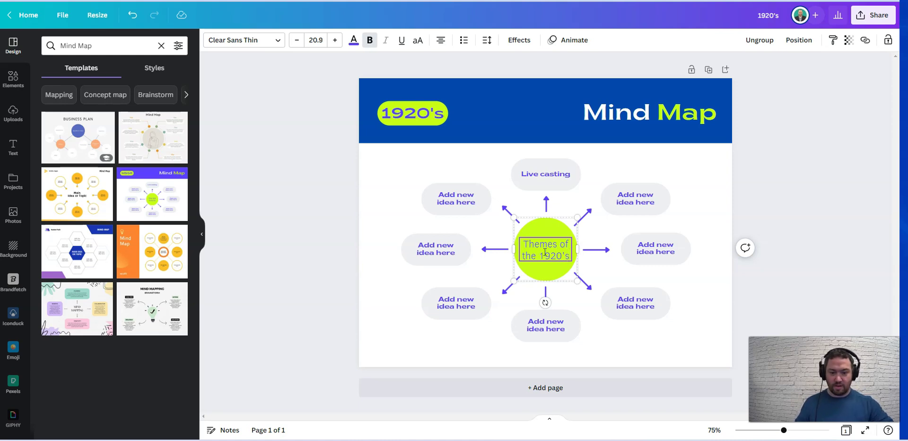
click(526, 261)
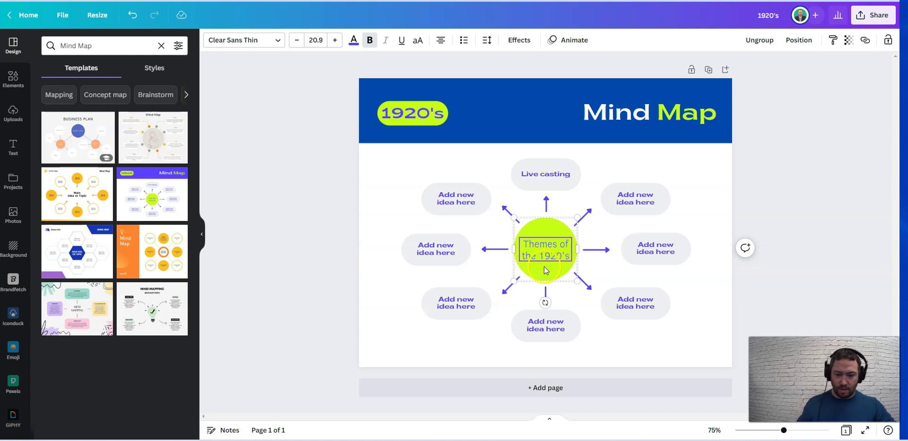
drag(545, 266, 537, 251)
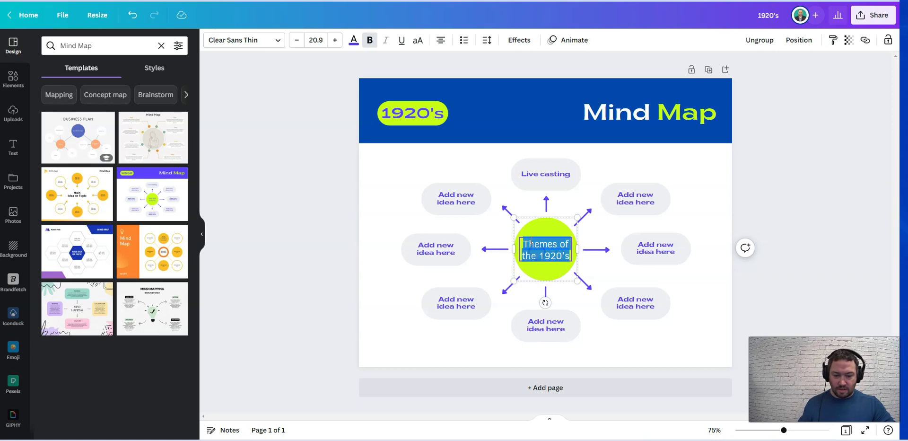
click(370, 41)
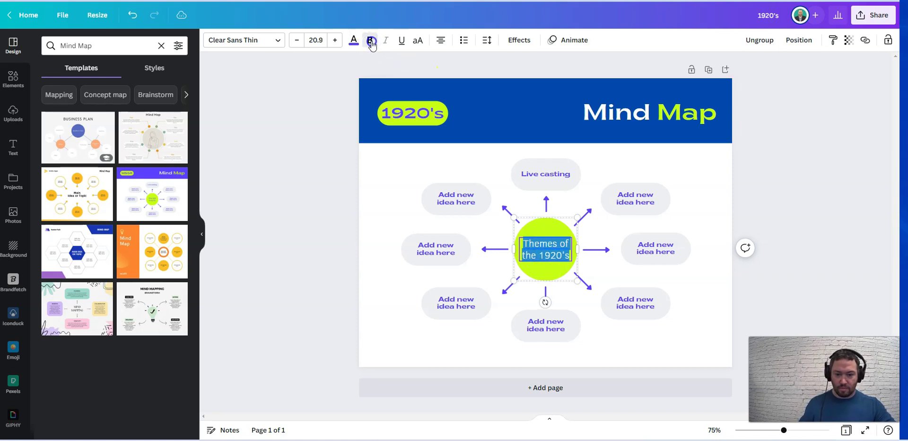
click(346, 211)
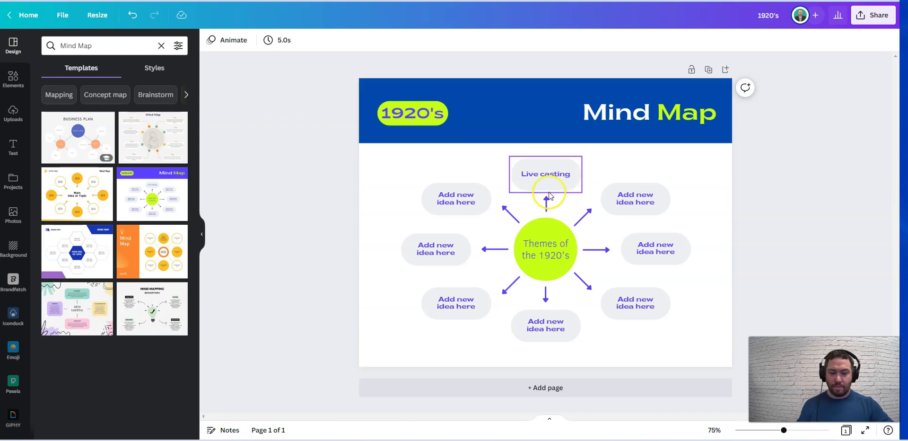
Rename the Live casting bubble to 'Marathon Dancing'.
click(543, 176)
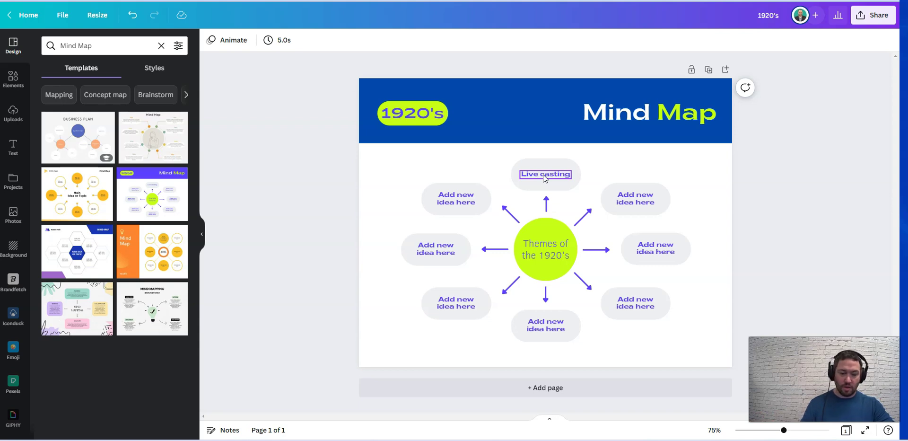
click(544, 177)
click(544, 176)
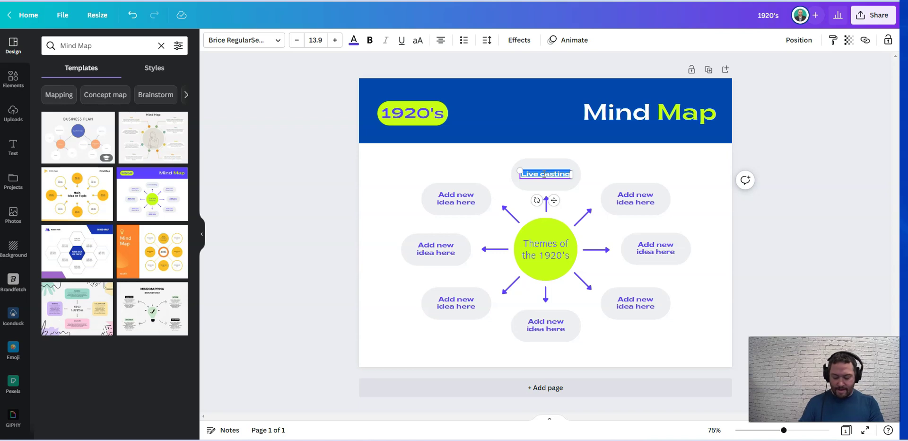
text(Mar)
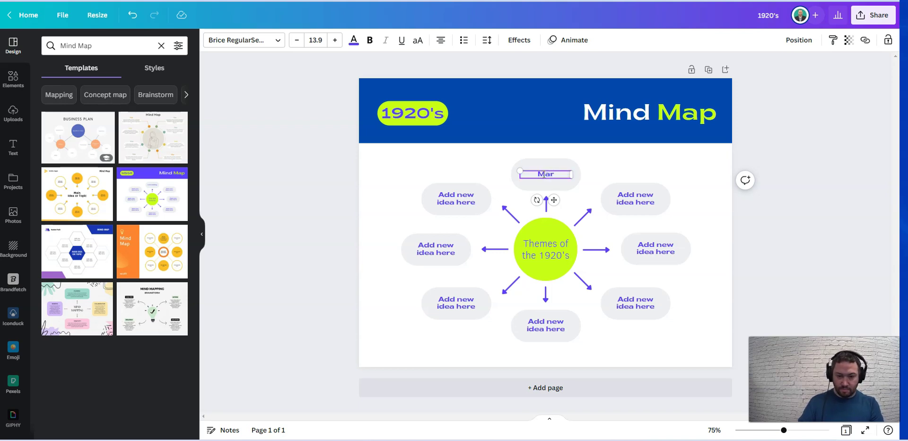
text(athon)
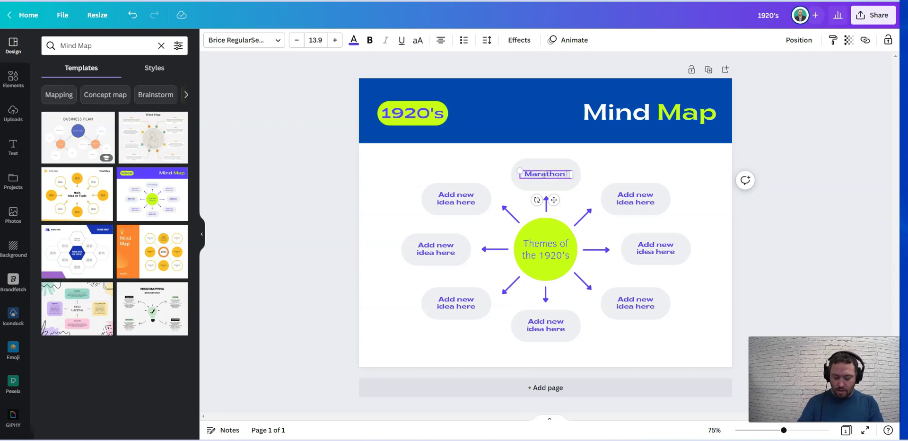
text( Dancing)
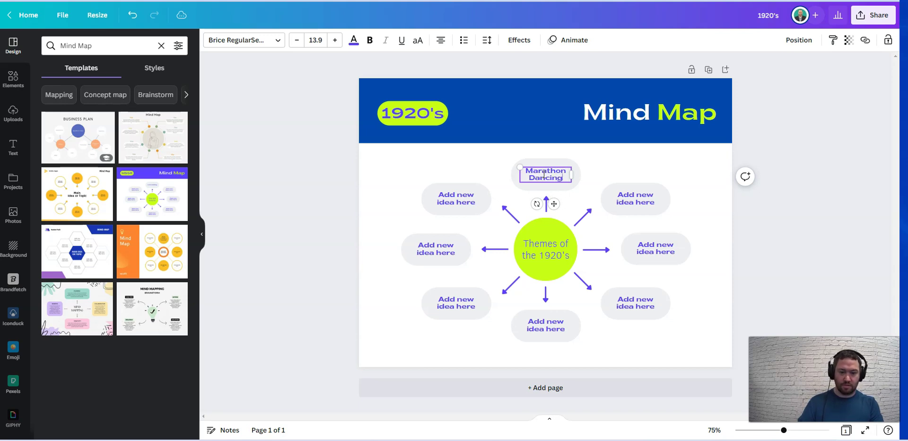
Label the top-right bubble 'Prohibition'.
click(622, 193)
click(622, 192)
text(Prohibition)
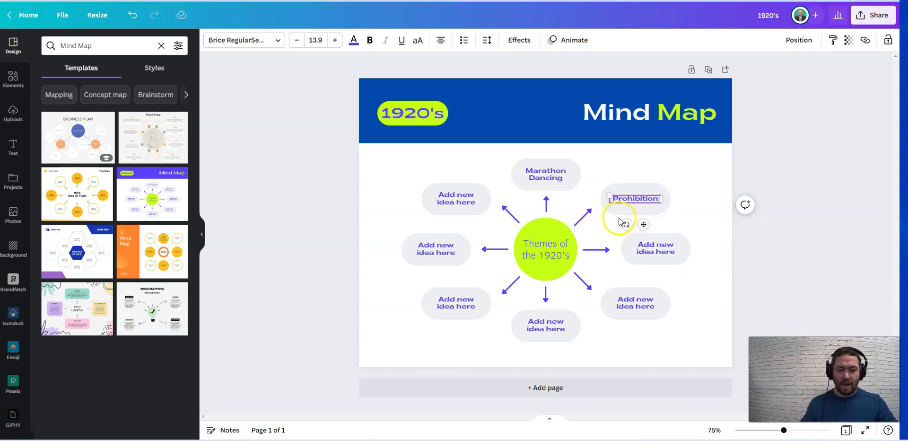
click(693, 203)
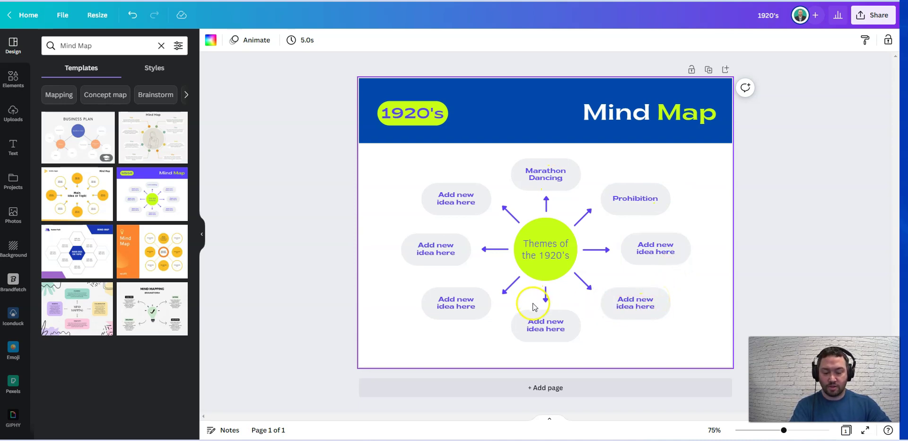
click(548, 173)
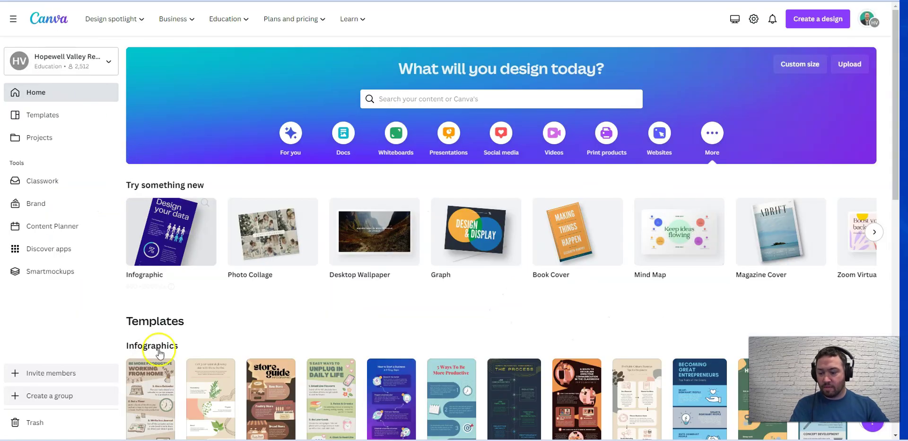
Open the Unplug in Daily Life infographic and change its small heading to 'ROARING 1920'S'.
scroll(159, 354, down, 3)
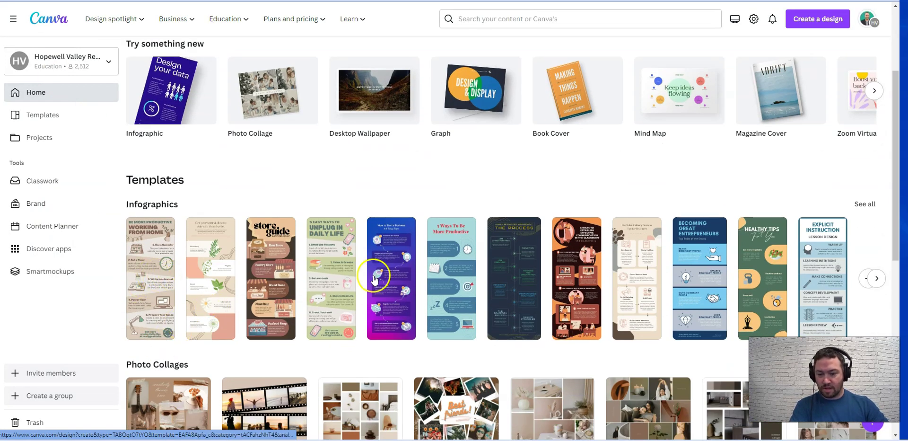
click(340, 268)
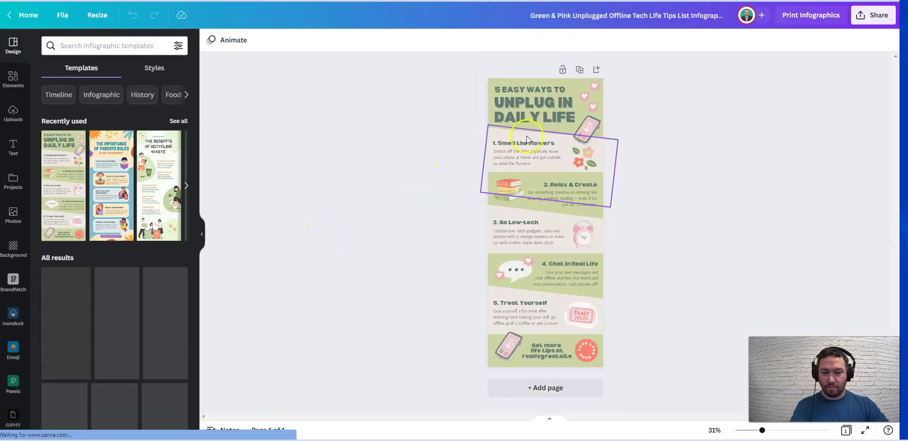
click(531, 118)
double_click(532, 117)
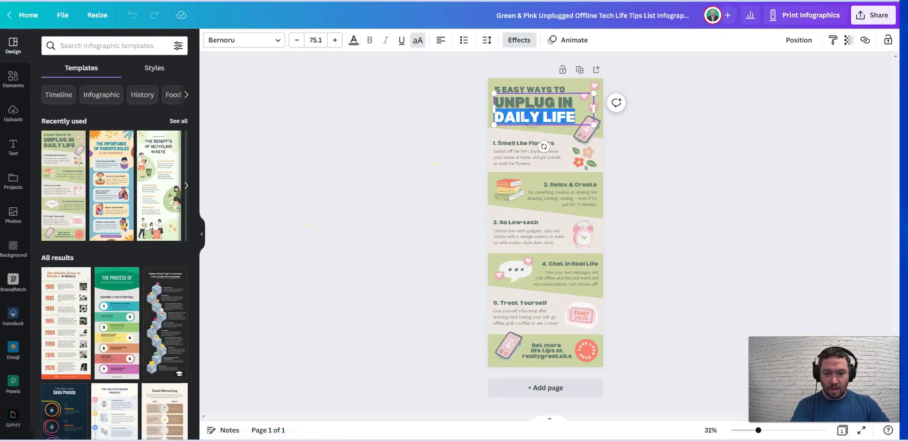
click(528, 88)
double_click(528, 89)
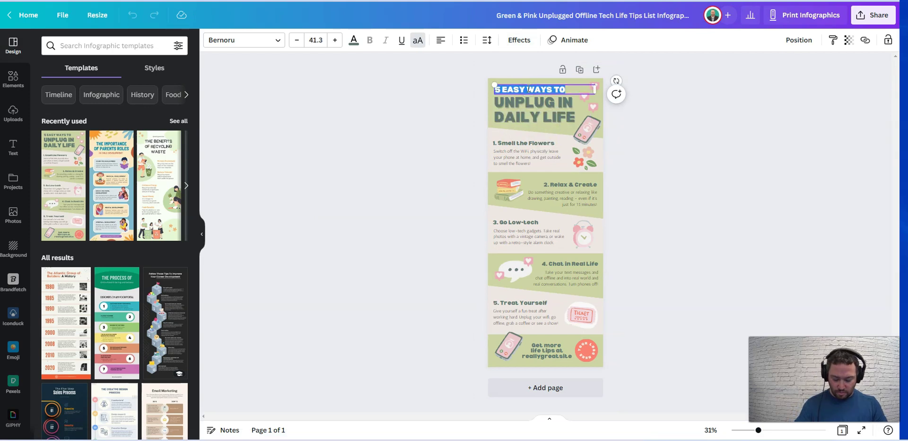
text(ROARING 1920'S)
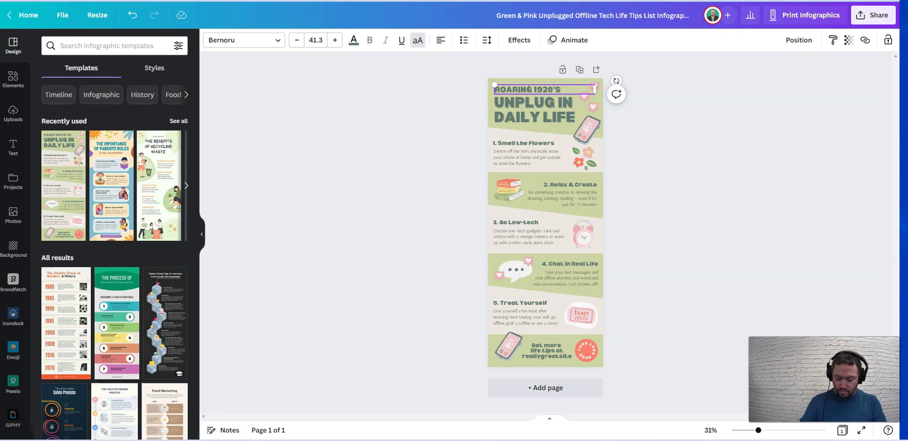
Replace the UNPLUG IN DAILY LIFE title with 'PROHIBITION'.
click(529, 109)
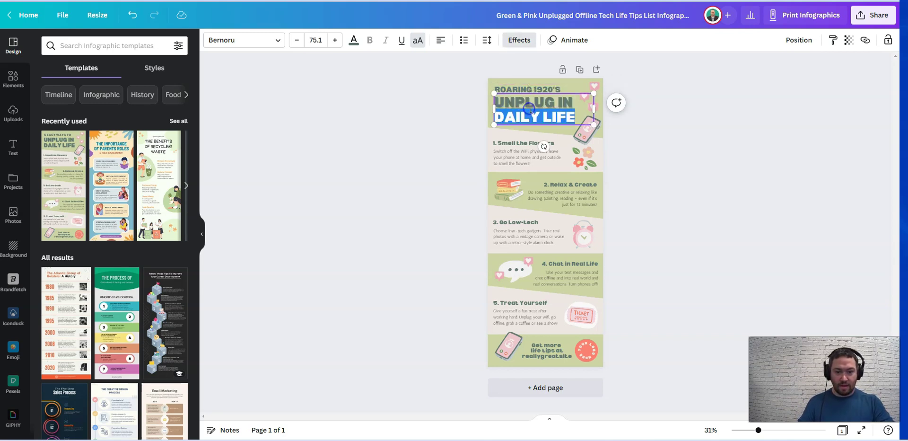
double_click(571, 117)
drag(571, 117, 500, 102)
text(PROHIBITION)
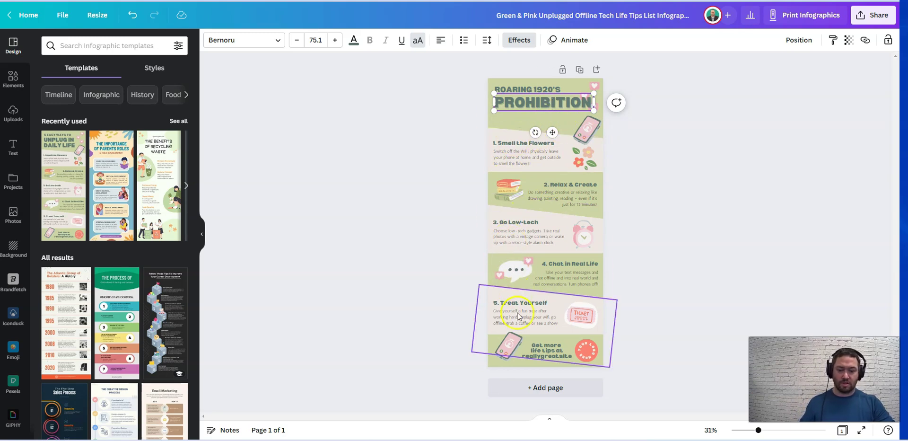
Set the infographic's link access to Anyone with the link and copy the link.
click(869, 19)
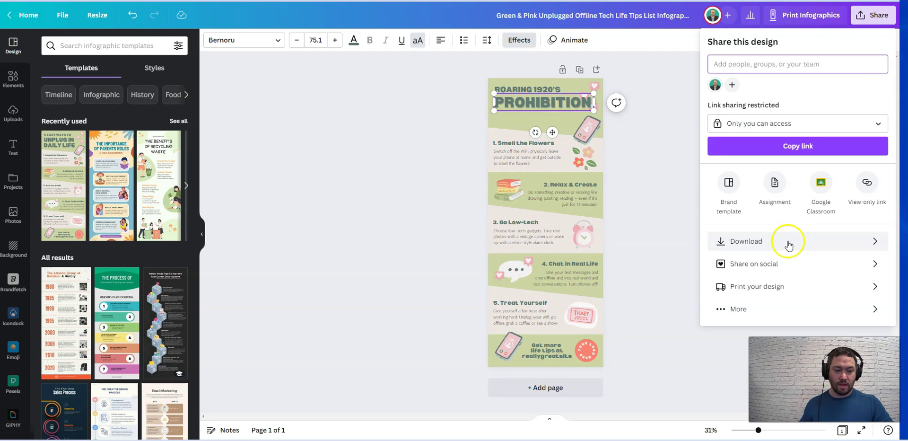
click(763, 307)
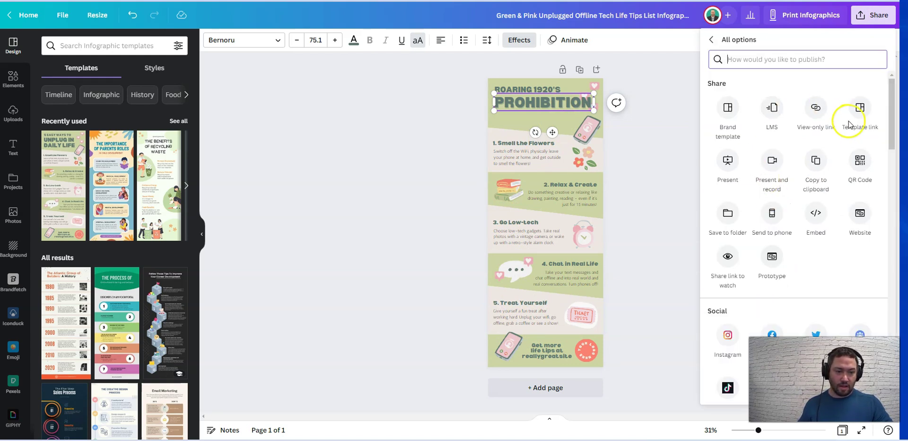
click(708, 40)
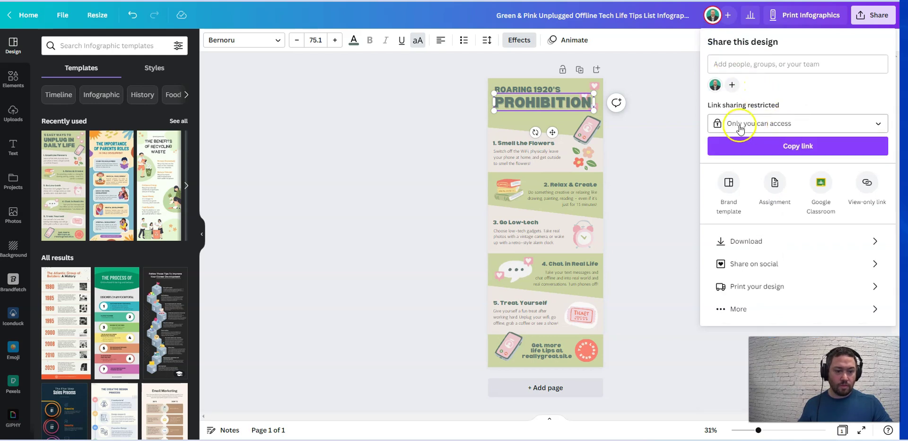
click(798, 123)
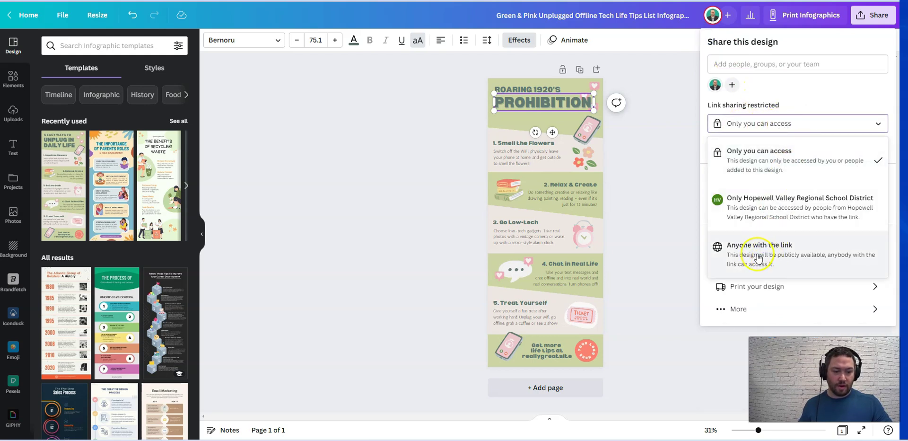
click(774, 248)
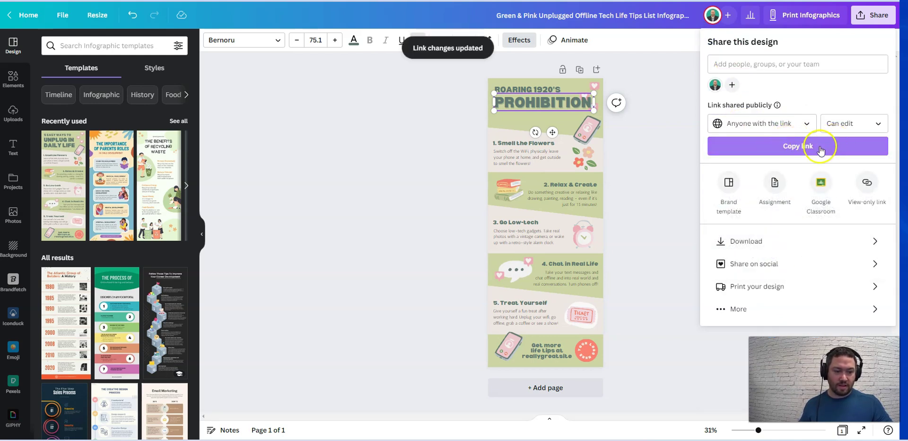
click(817, 146)
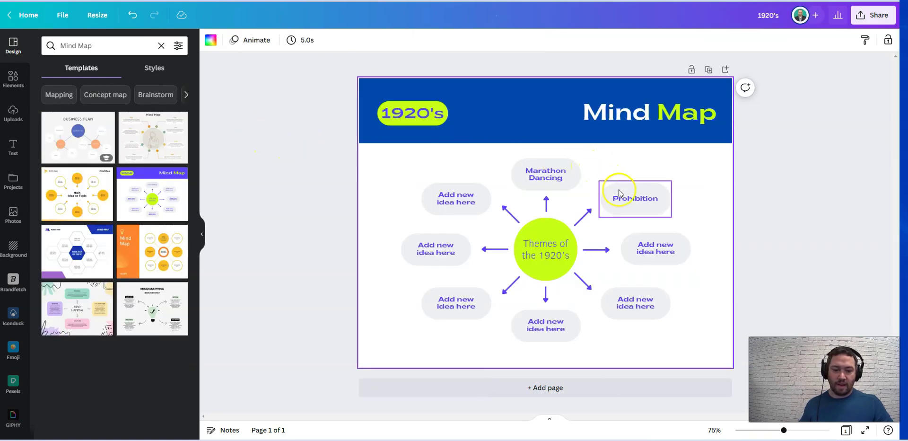
Hyperlink the mind map's Prohibition text to the copied infographic share URL.
click(625, 198)
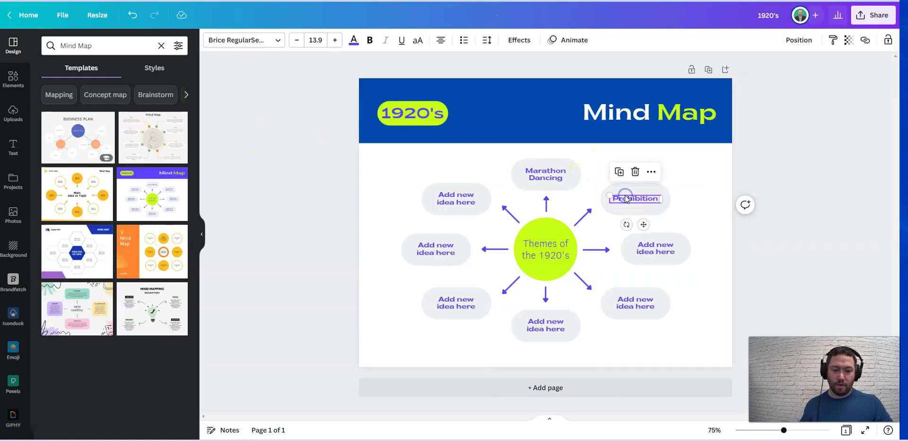
click(625, 198)
click(625, 196)
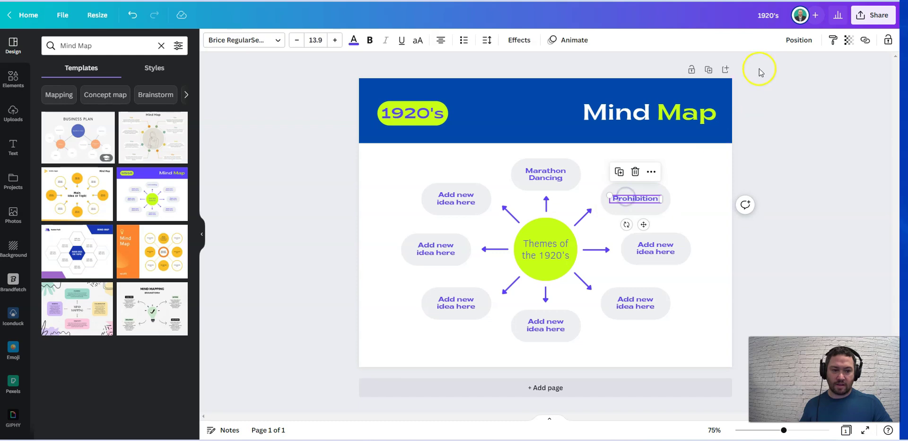
click(865, 40)
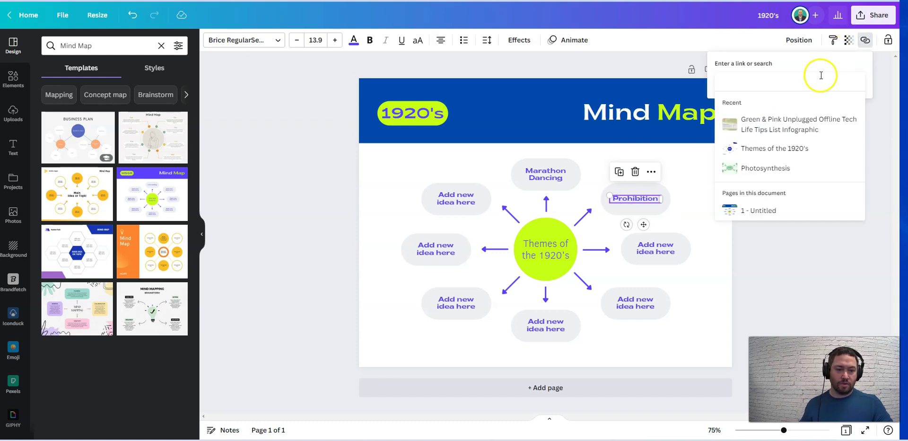
key(ctrl+v)
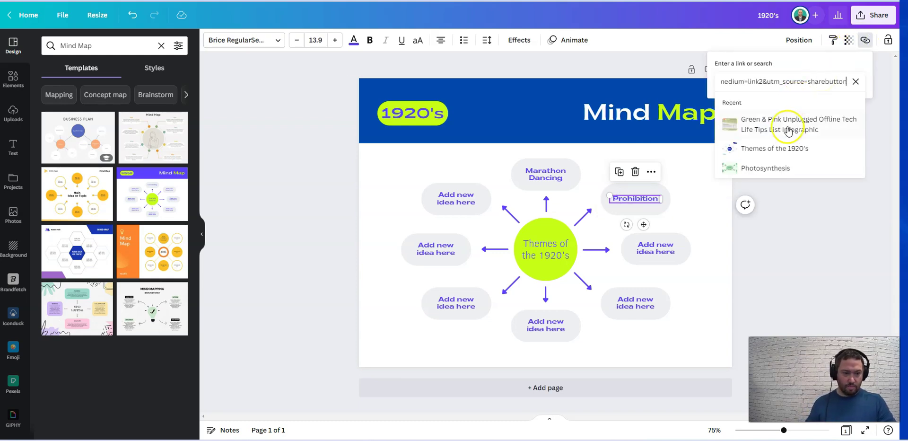
click(774, 175)
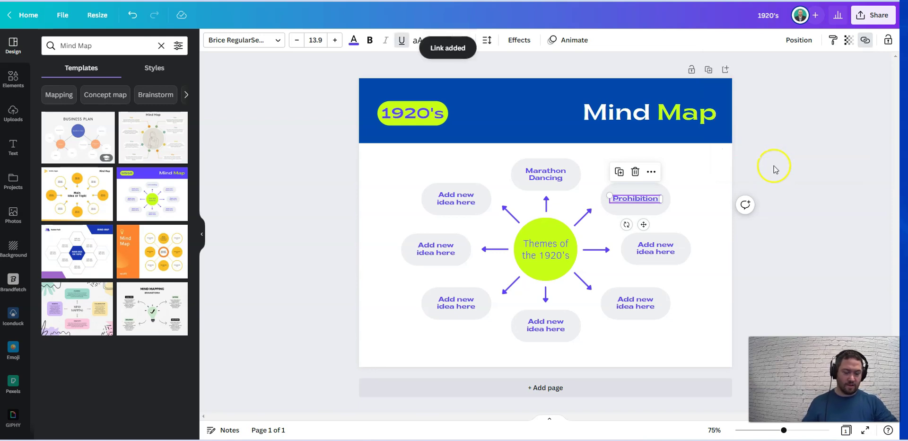
click(771, 195)
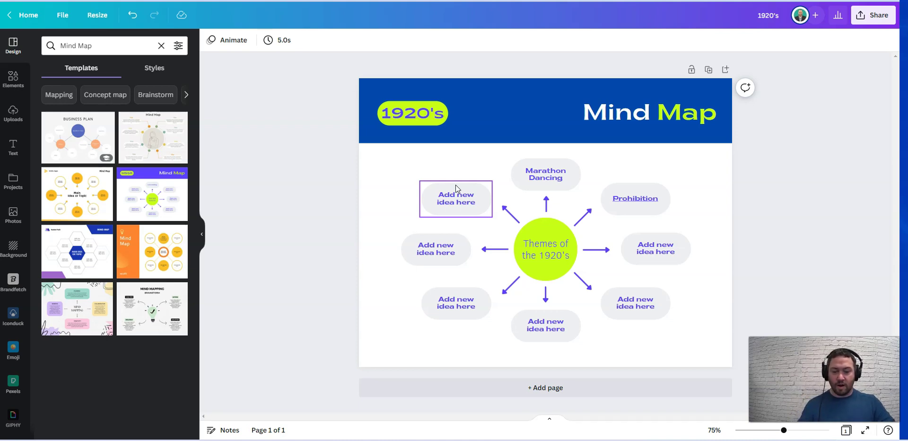
Check the Prohibition link, then switch to the Graphic Organizers design tab.
click(442, 199)
click(566, 181)
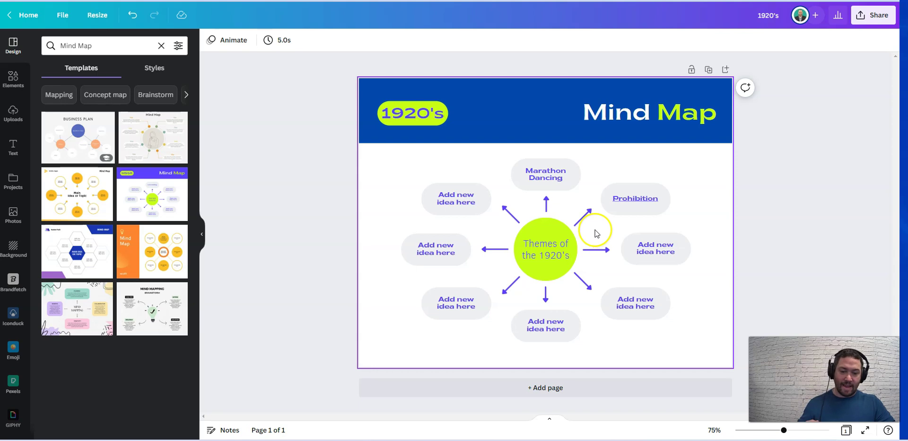
click(634, 198)
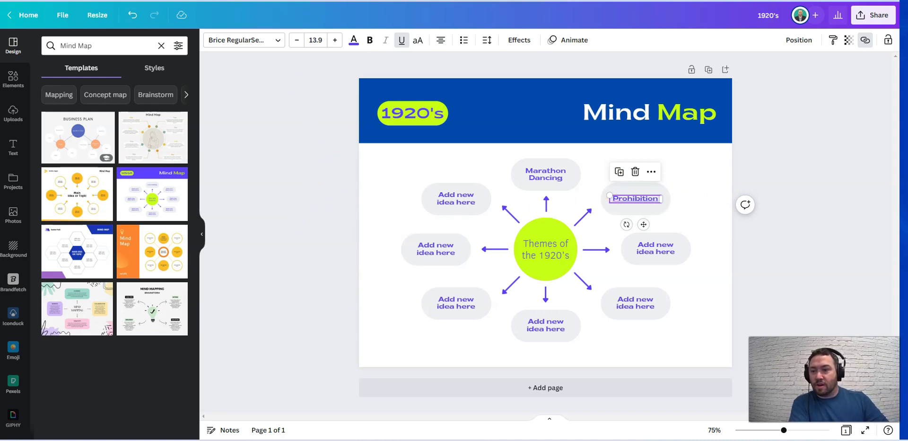
mouse_move(300, 1)
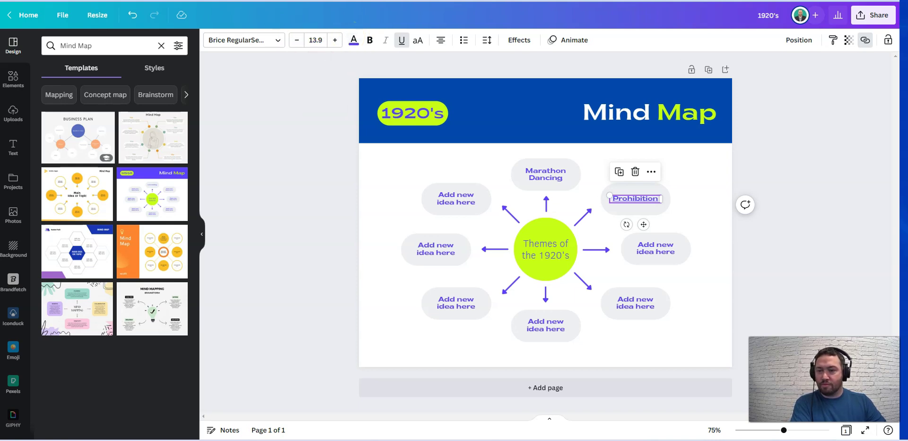
click(296, 0)
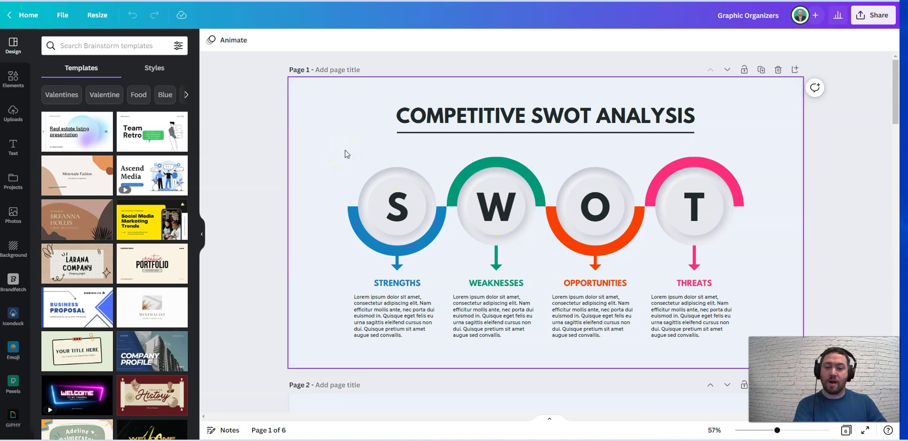
Scroll past the MEAL Plan Writing page down to the Brain Storm page.
scroll(346, 154, down, 7)
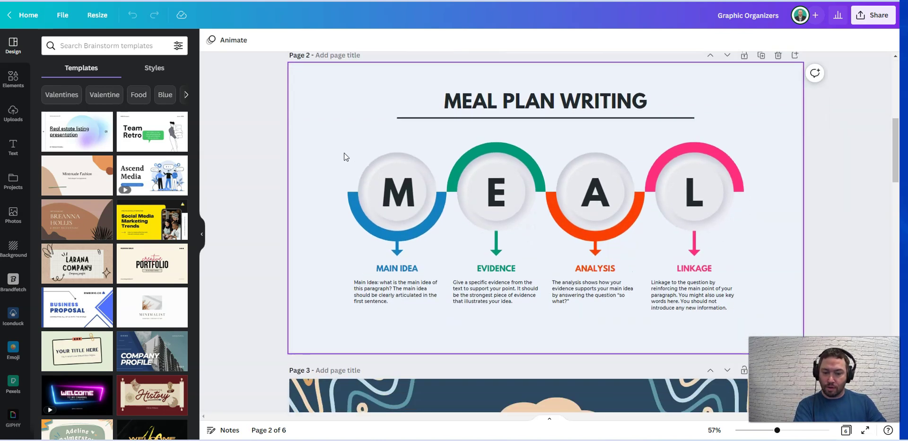
click(347, 180)
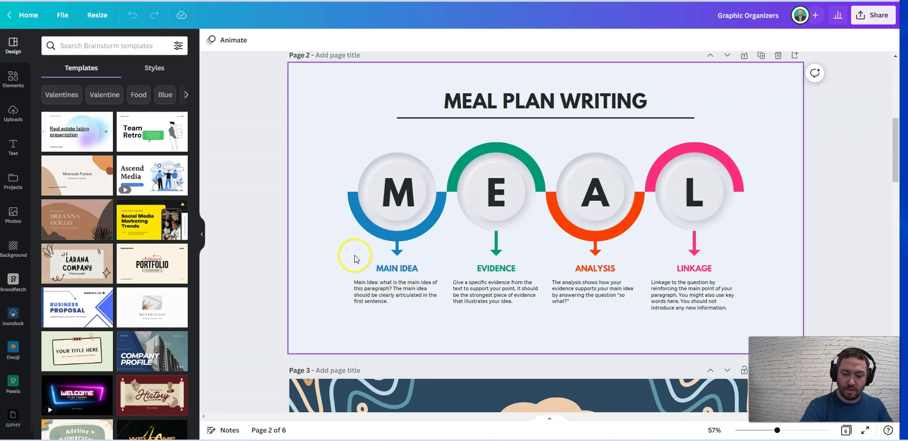
scroll(394, 252, down, 7)
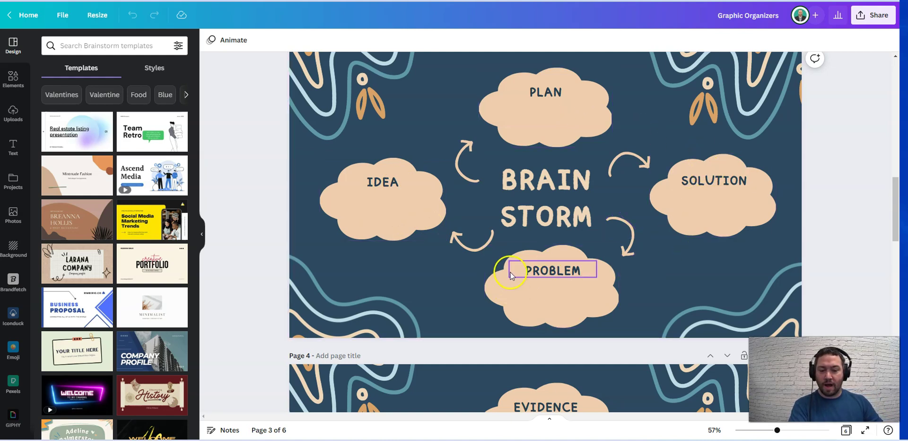
Scroll past the Question page to page 5's Awareness-to-Advocacy journey map.
scroll(511, 274, down, 5)
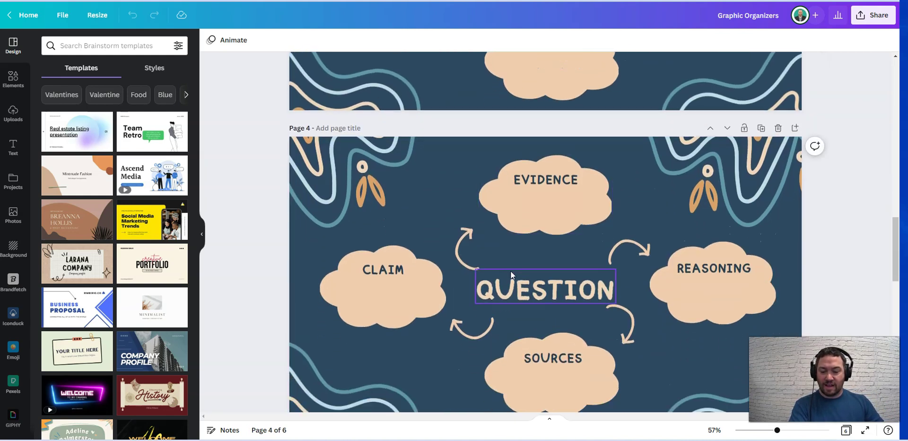
scroll(510, 270, down, 1)
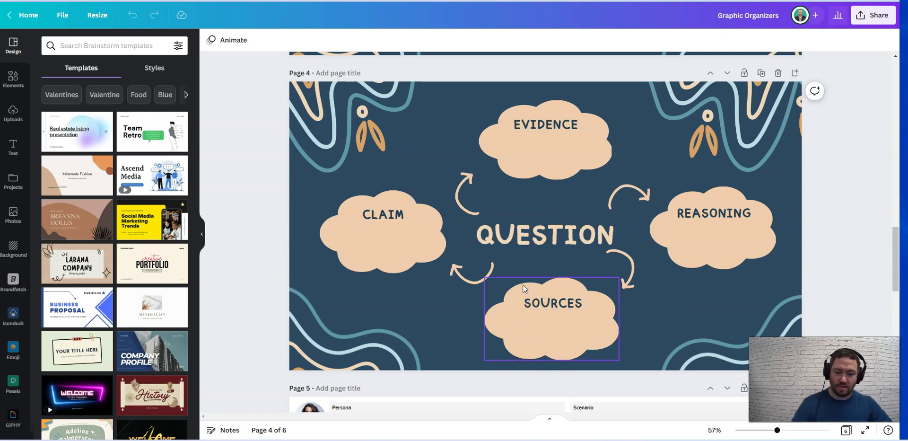
scroll(522, 282, down, 4)
scroll(522, 286, down, 2)
scroll(522, 287, down, 1)
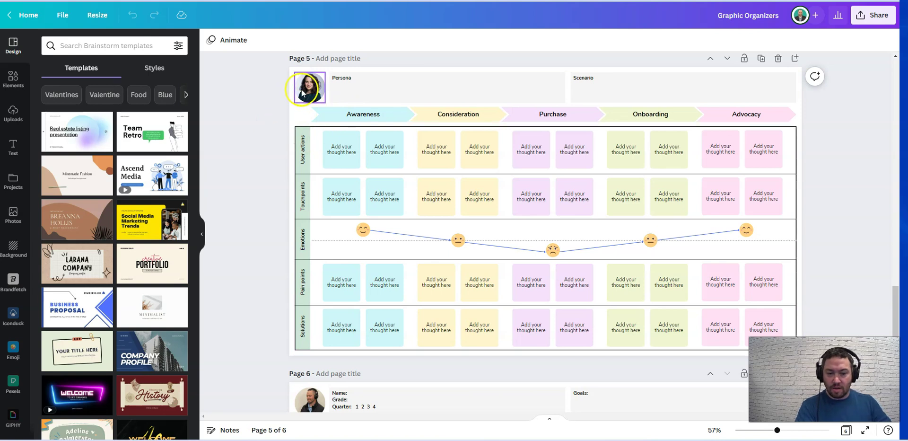
Scroll down to page 6, the Week #1–#10 accomplishment tracker with a Goals field.
scroll(298, 107, down, 6)
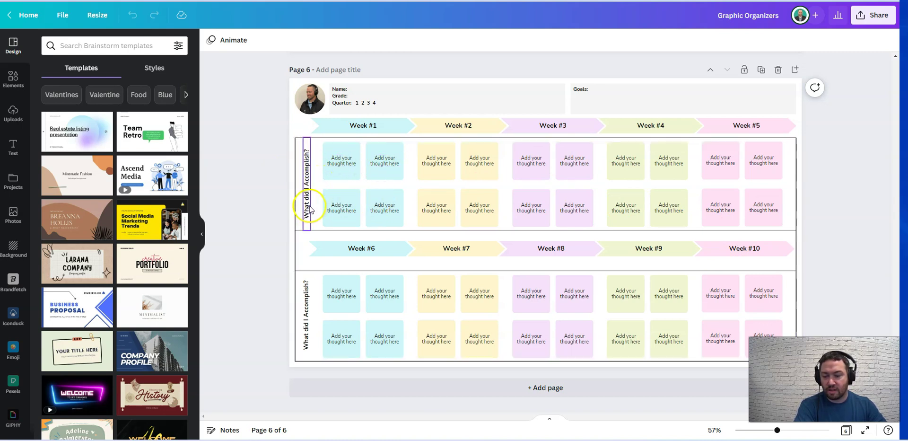
click(348, 165)
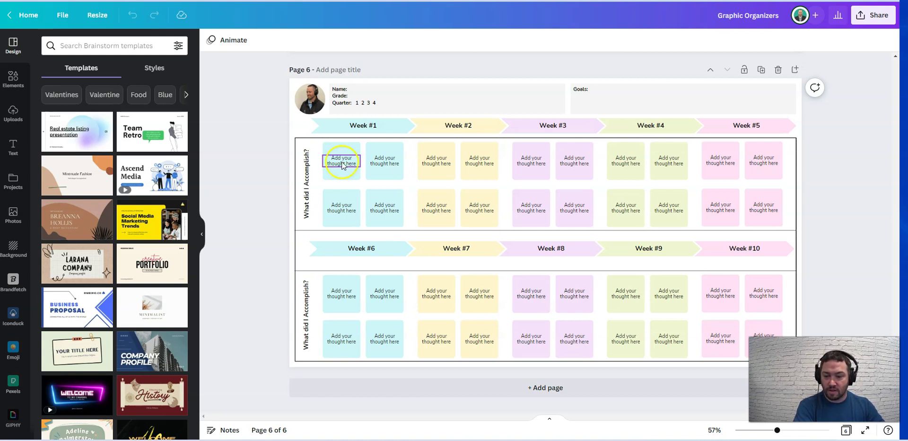
click(411, 167)
click(384, 166)
click(339, 165)
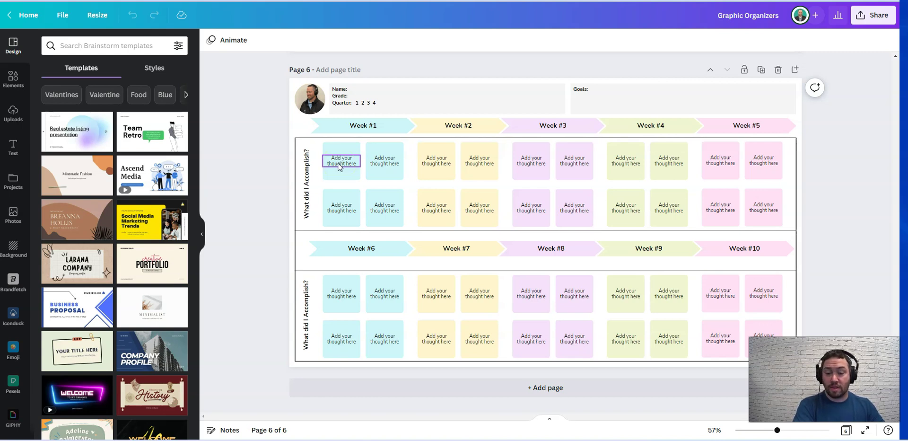
click(338, 162)
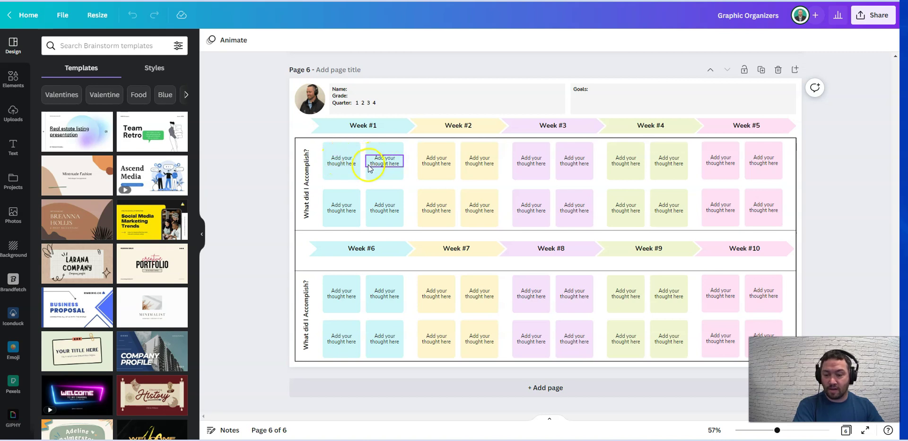
click(344, 184)
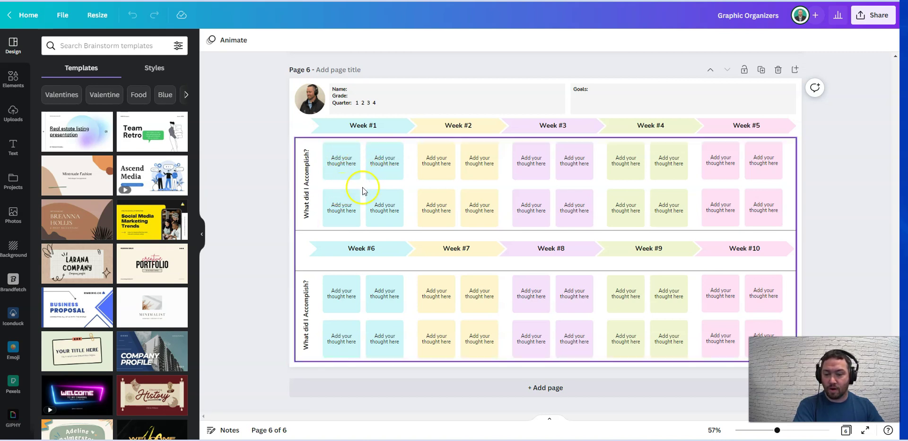
click(342, 162)
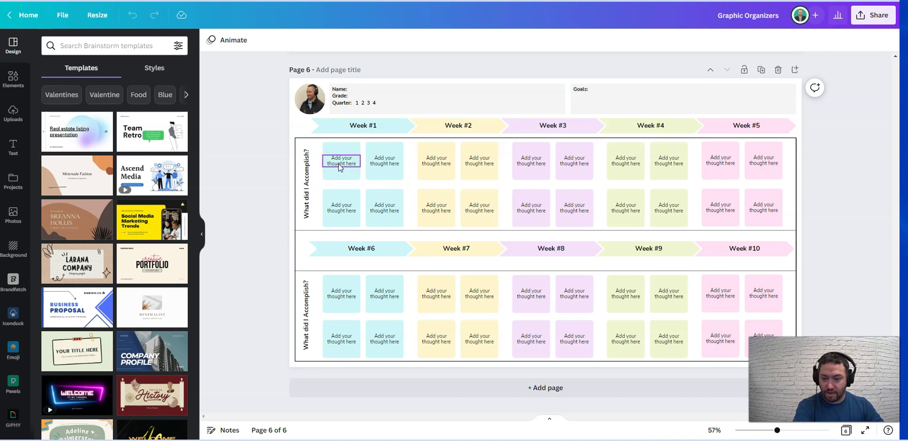
click(343, 167)
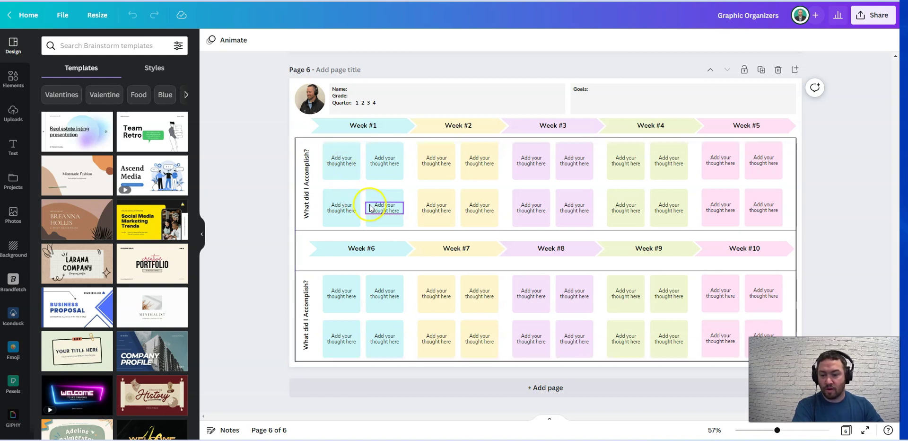
click(379, 214)
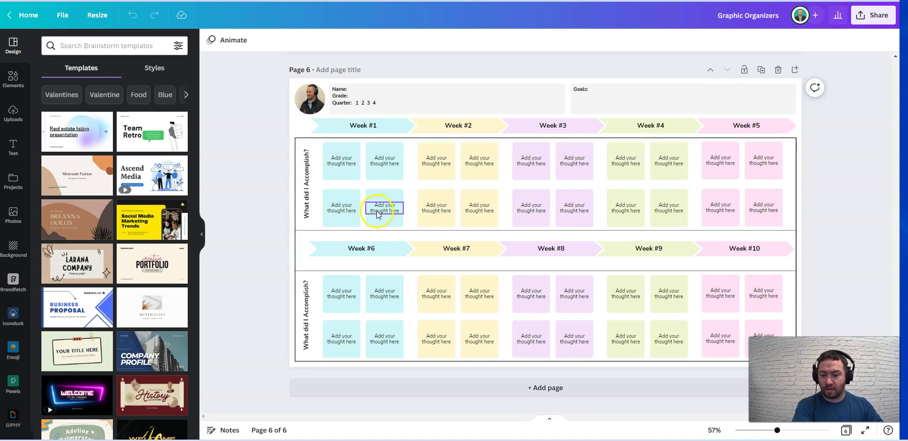
click(344, 164)
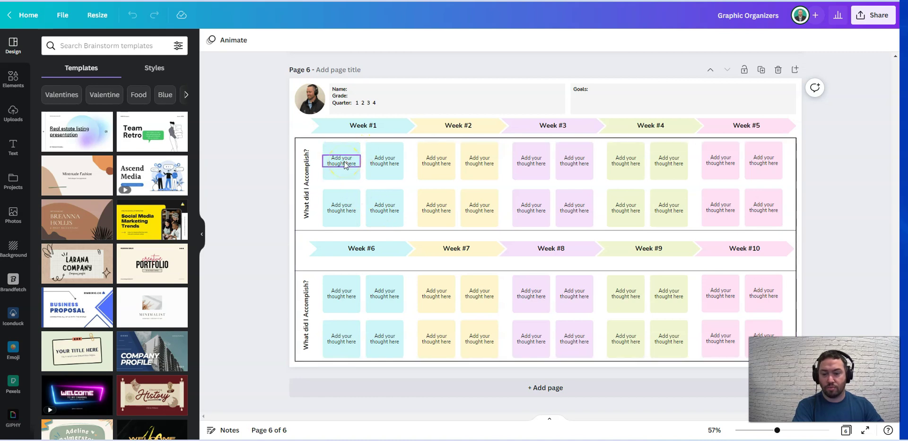
click(373, 167)
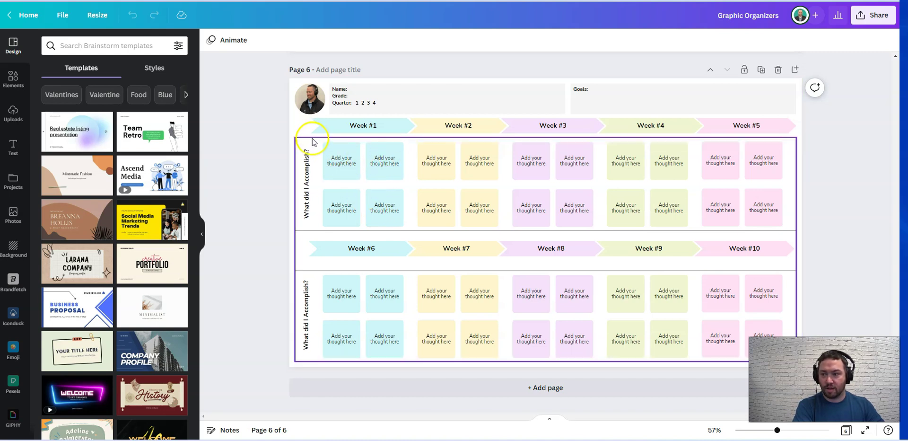
click(305, 205)
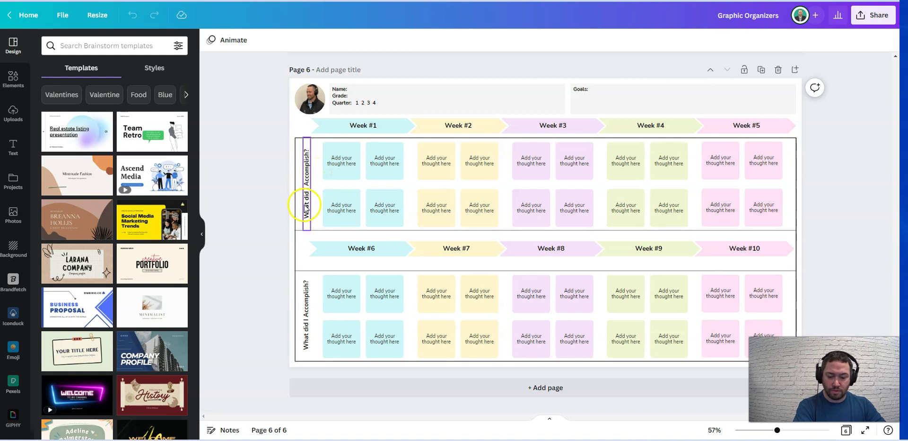
click(280, 178)
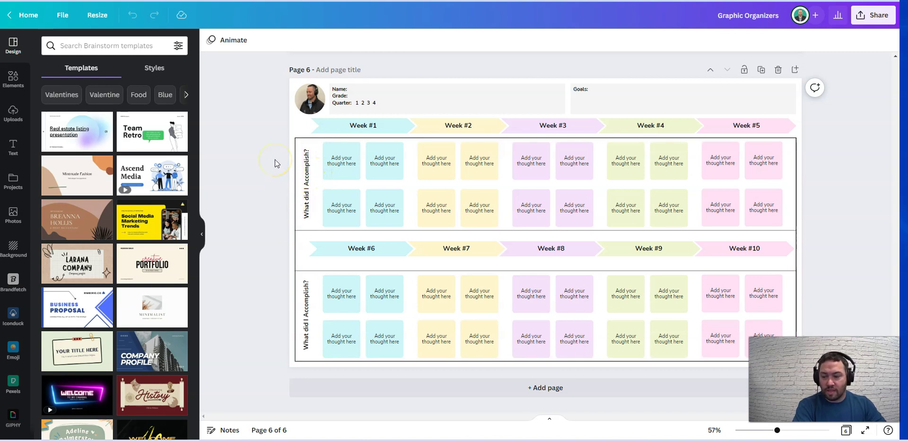